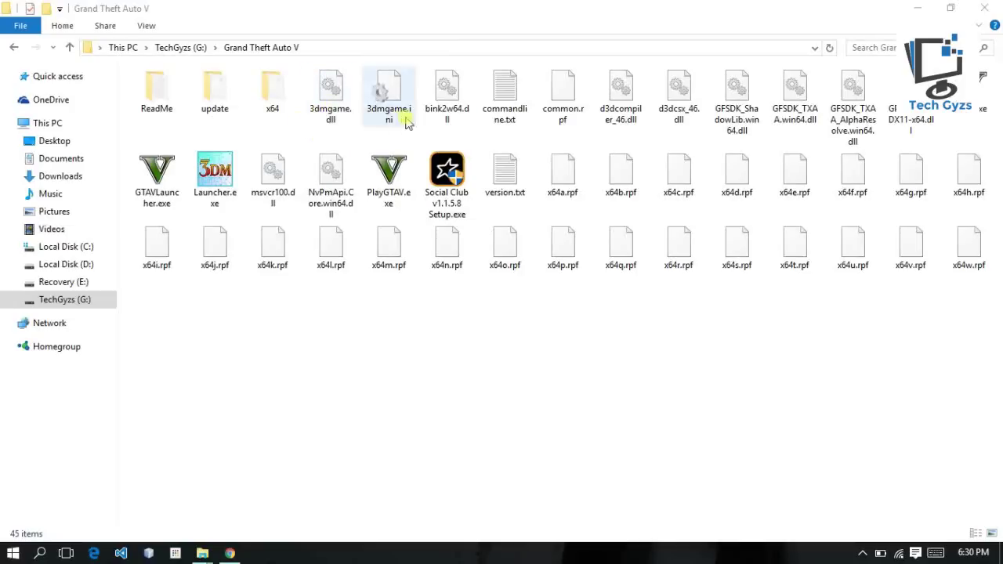
Point out Launcher.exe, 3dmgame.dll and 3dmgame.ini in the Grand Theft Auto V folder by selecting them together, and clear the selection.
{"action": "left_click", "coordinate": [235, 174]}
{"action": "left_click", "coordinate": [333, 100], "text": "ctrl"}
{"action": "left_click", "coordinate": [397, 101], "text": "ctrl"}
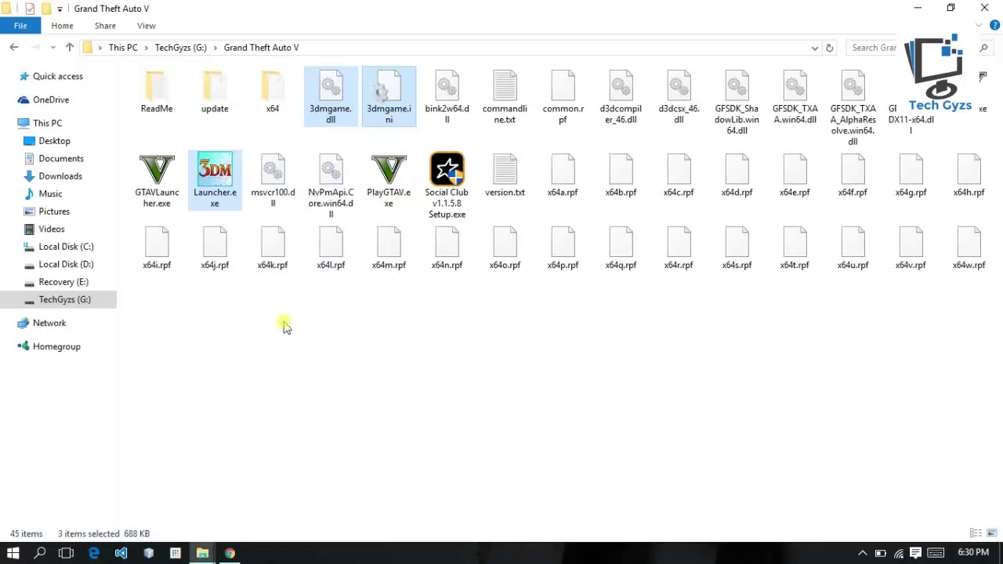
{"action": "left_click", "coordinate": [264, 358]}
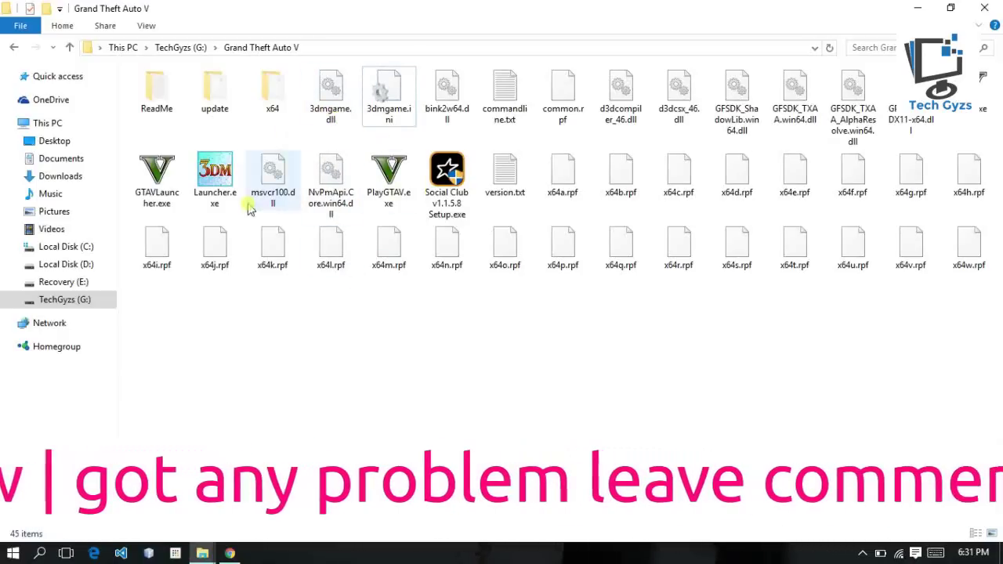
Bring up the GTA V Error fix By_TechGyzs folder and examine its files, including 3dmgame.dll.
{"action": "left_click", "coordinate": [213, 555]}
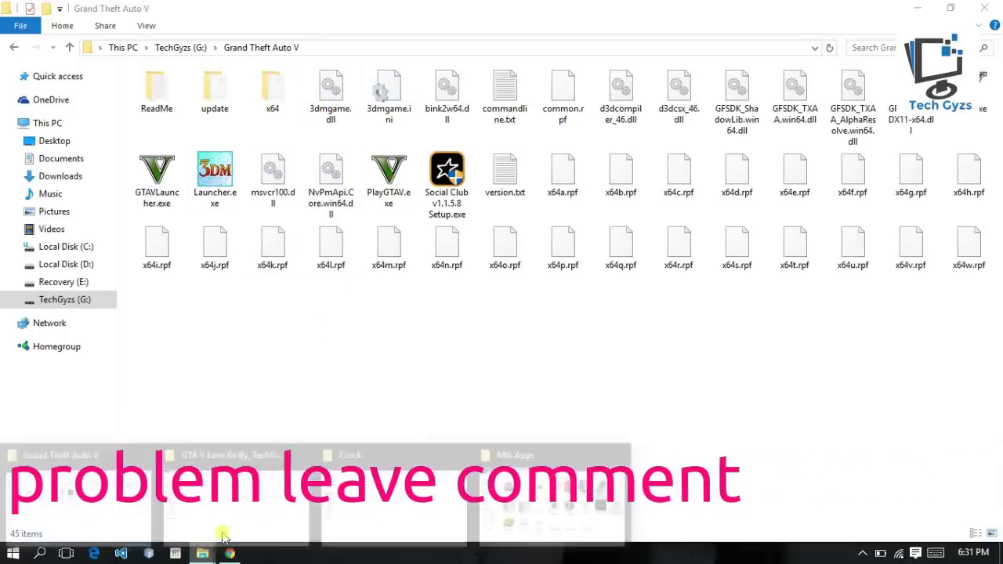
{"action": "left_click", "coordinate": [235, 489]}
{"action": "left_click", "coordinate": [172, 106]}
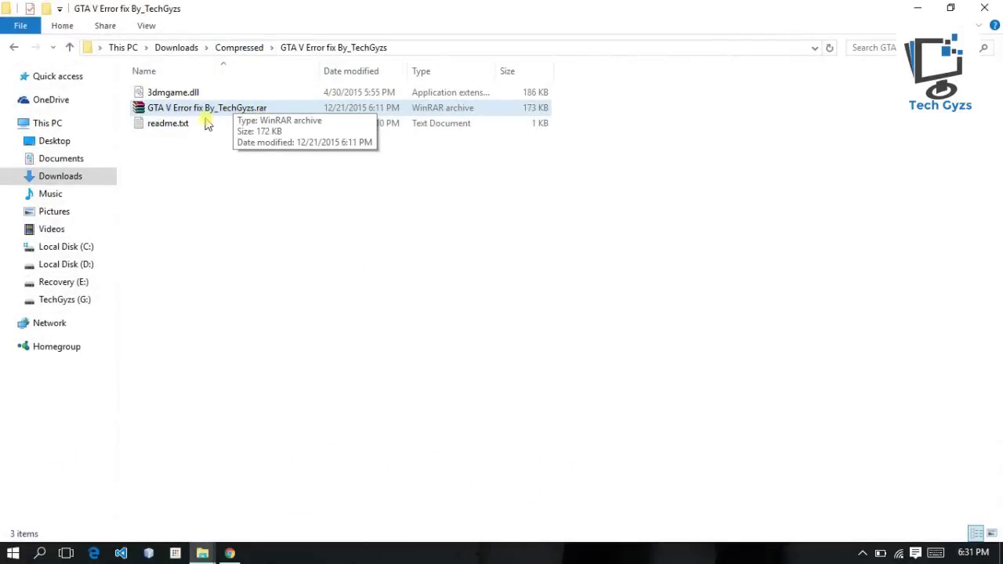
{"action": "left_click", "coordinate": [191, 95]}
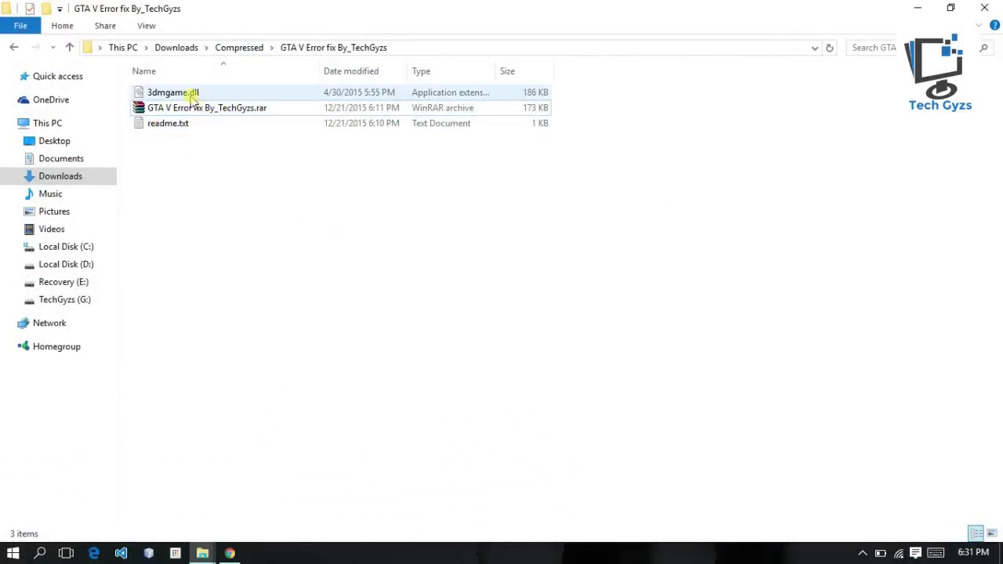
{"action": "left_click", "coordinate": [190, 95]}
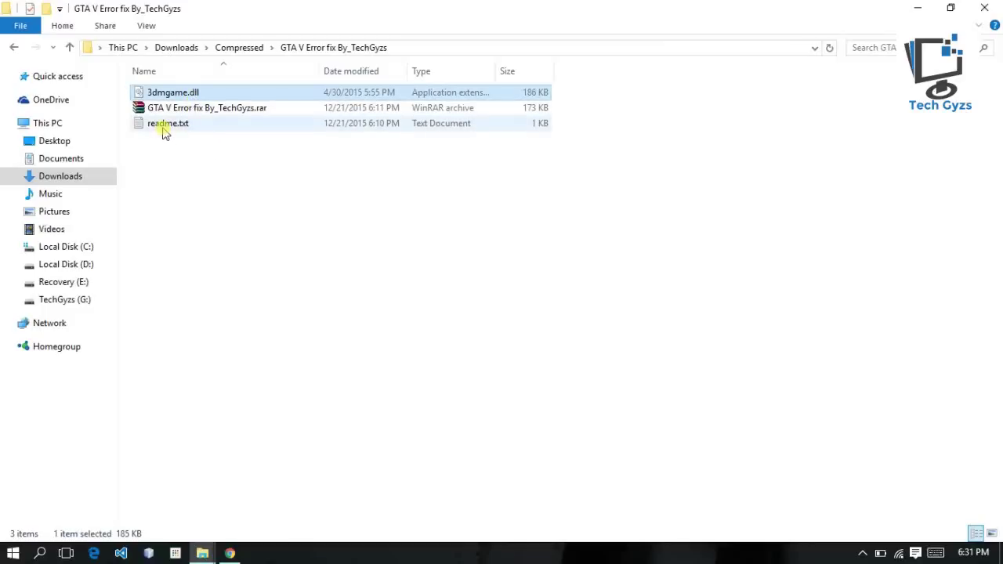
{"action": "left_click", "coordinate": [233, 182]}
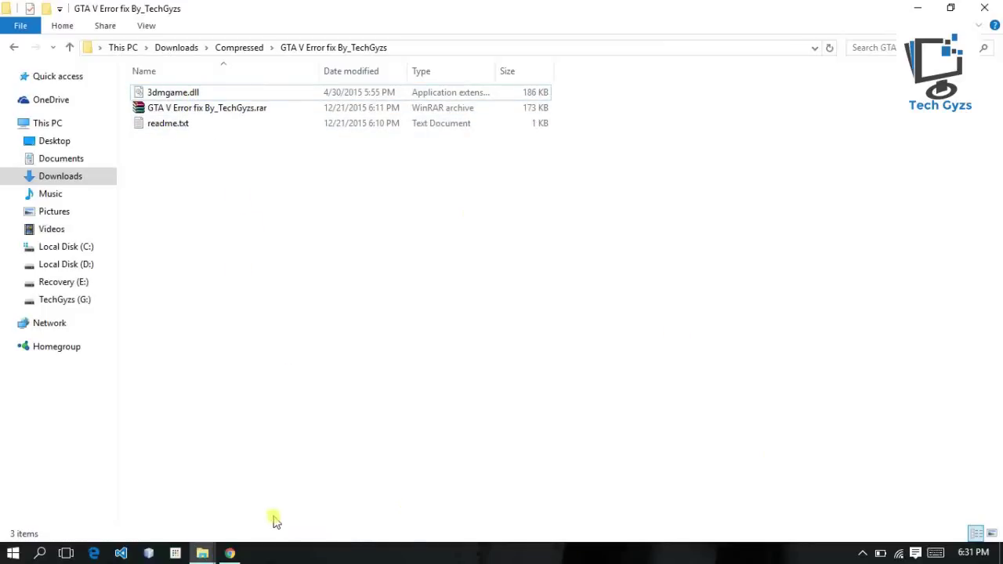
Copy 3dmgame.dll, 3dmgame.ini and Launcher.exe from the Crack folder into the Grand Theft Auto V folder, replacing the existing files.
{"action": "mouse_move", "coordinate": [212, 548]}
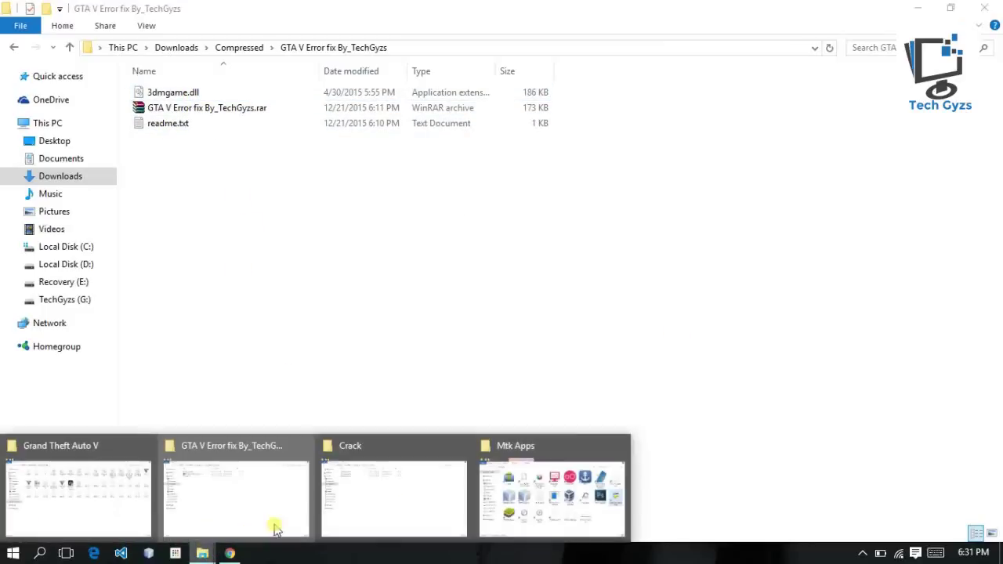
{"action": "left_click", "coordinate": [372, 442]}
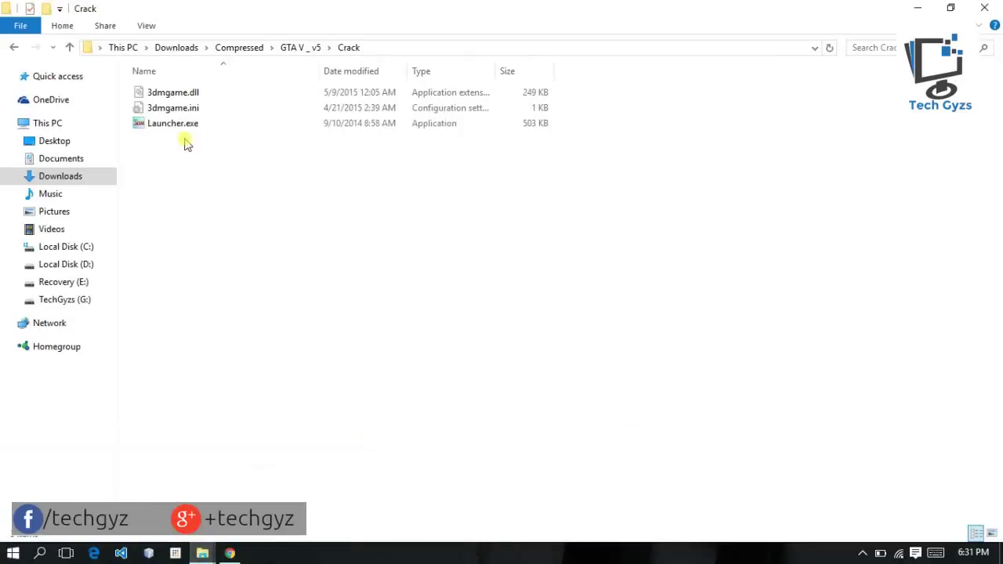
{"action": "left_click_drag", "start_coordinate": [212, 207], "coordinate": [130, 82]}
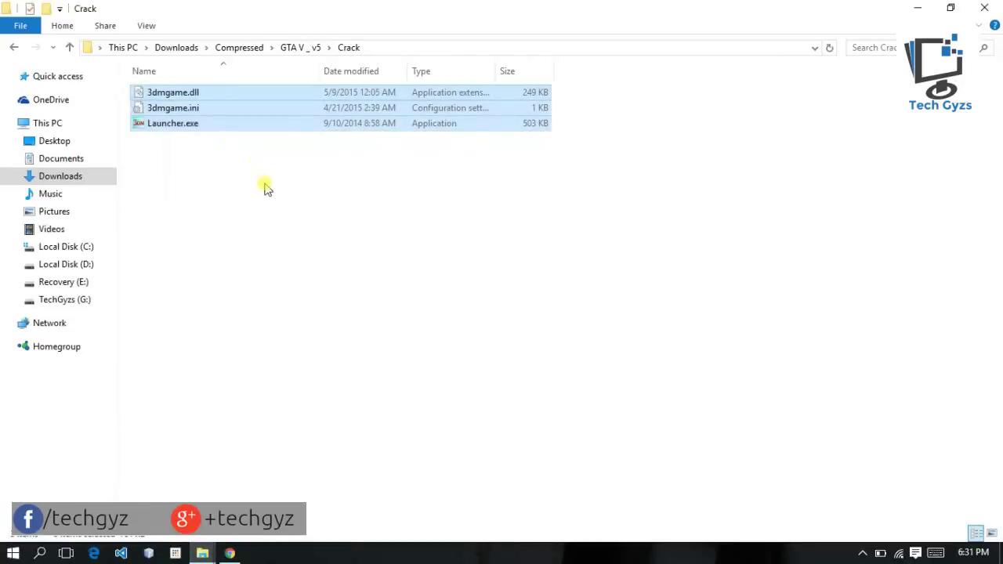
{"action": "left_click", "coordinate": [202, 553]}
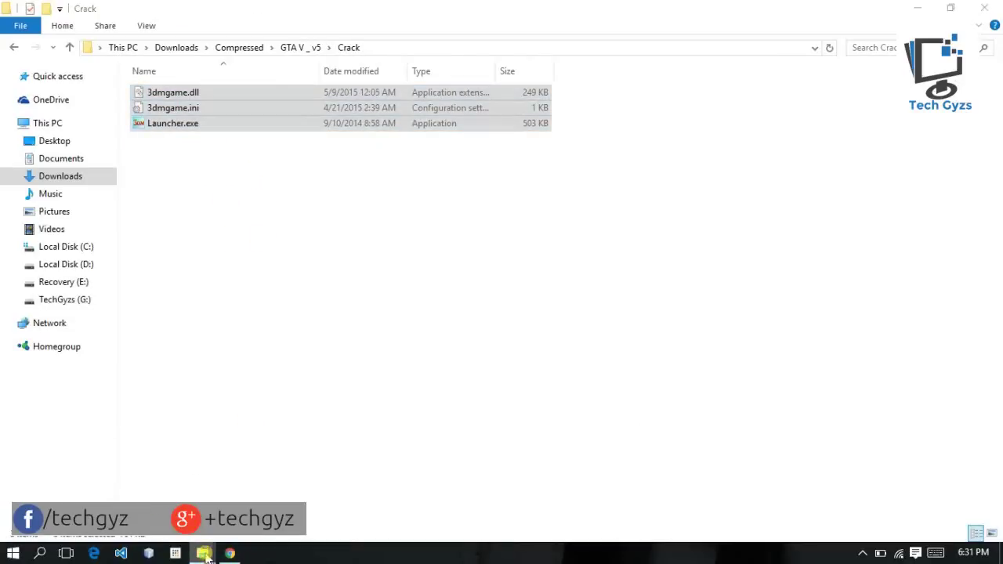
{"action": "left_click", "coordinate": [117, 521]}
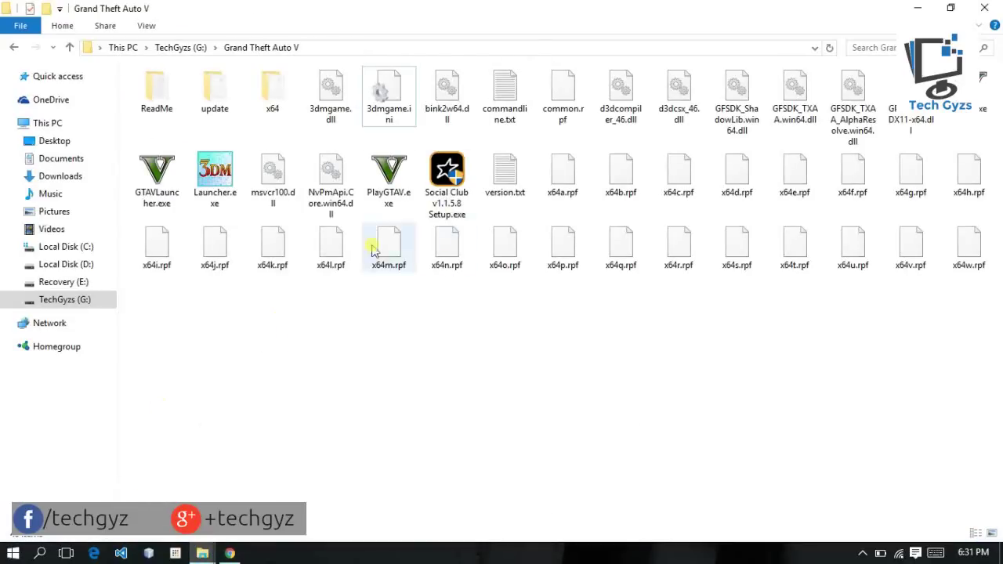
{"action": "right_click", "coordinate": [283, 342]}
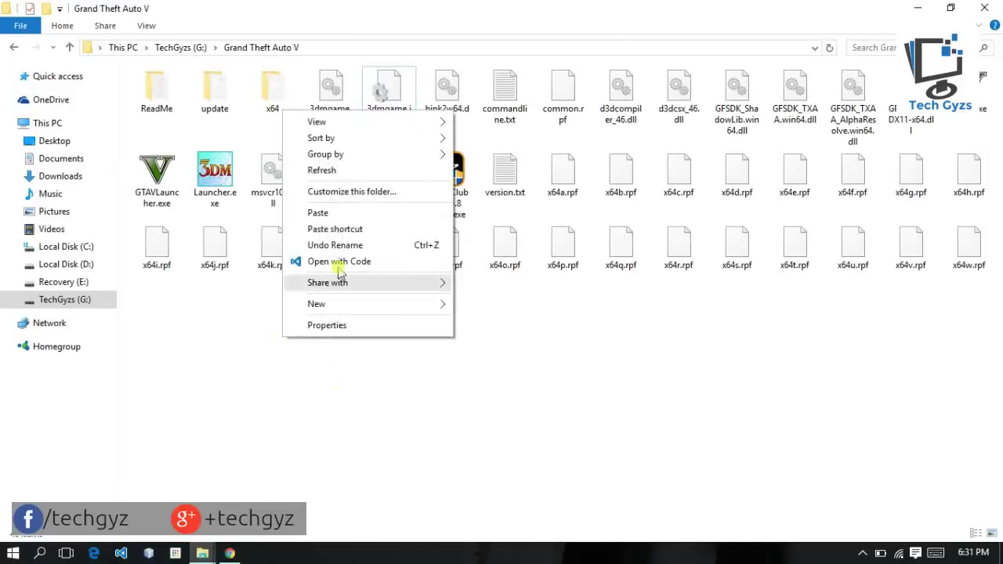
{"action": "left_click", "coordinate": [335, 210]}
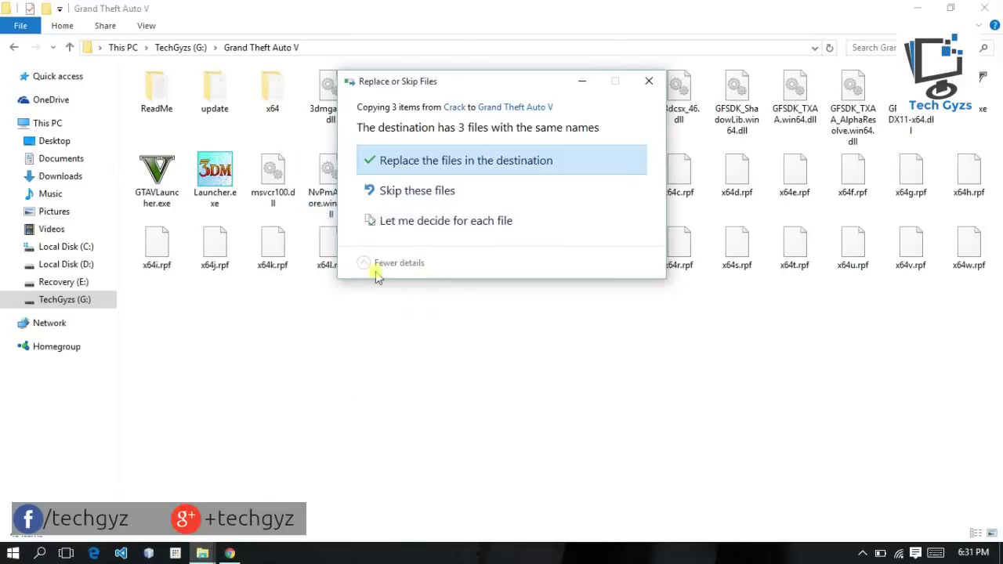
{"action": "left_click", "coordinate": [417, 162]}
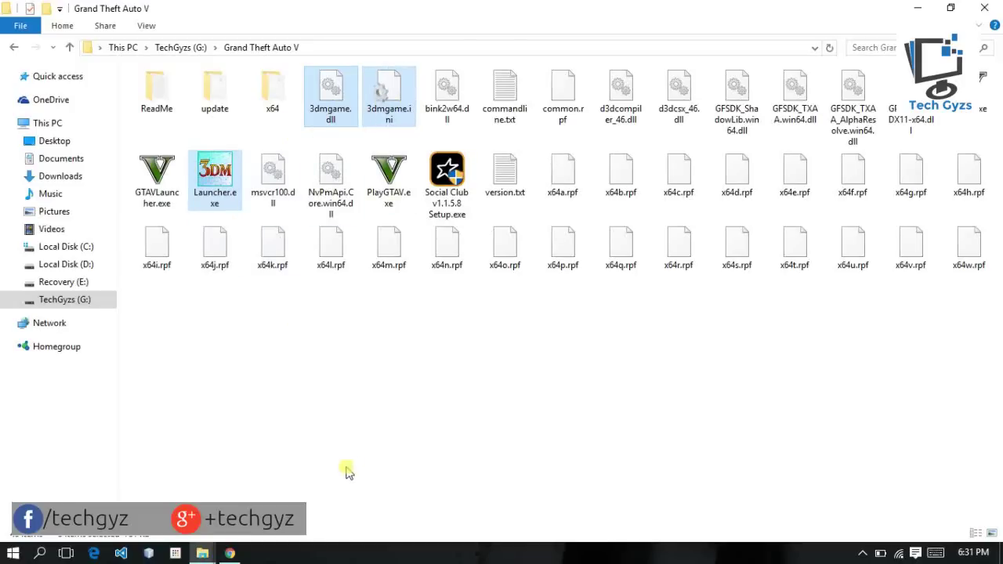
{"action": "left_click", "coordinate": [306, 380]}
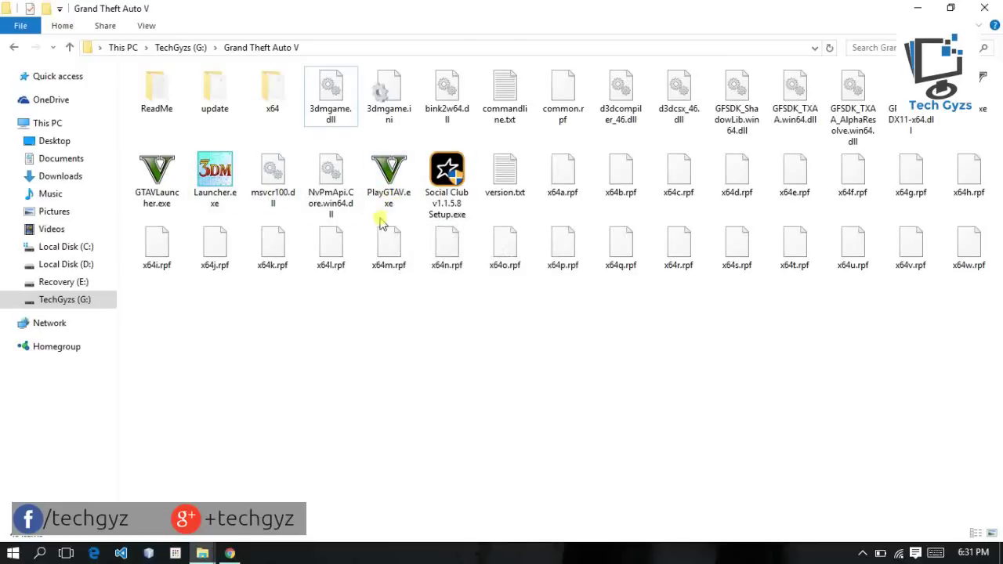
Copy 3dmgame.dll from the GTA V Error fix By_TechGyzs folder into the Grand Theft Auto V folder, replacing the existing file.
{"action": "mouse_move", "coordinate": [202, 553]}
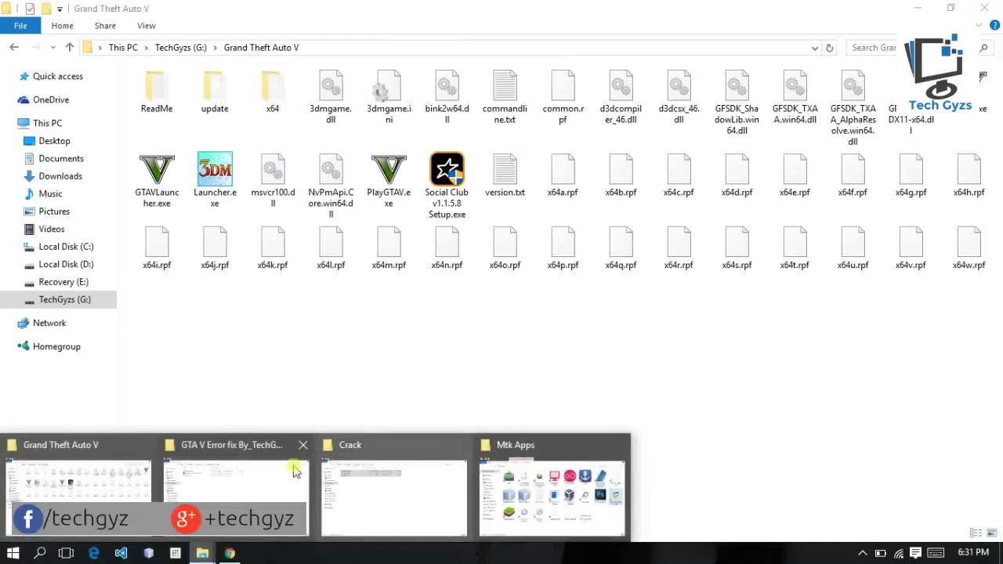
{"action": "left_click", "coordinate": [327, 470]}
{"action": "left_click", "coordinate": [172, 94]}
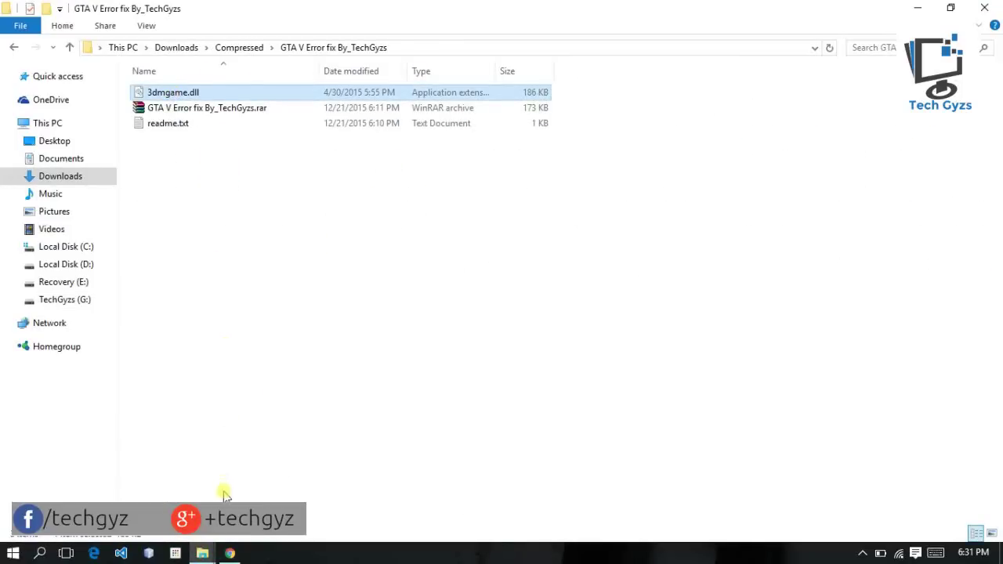
{"action": "mouse_move", "coordinate": [202, 553]}
{"action": "left_click", "coordinate": [135, 482]}
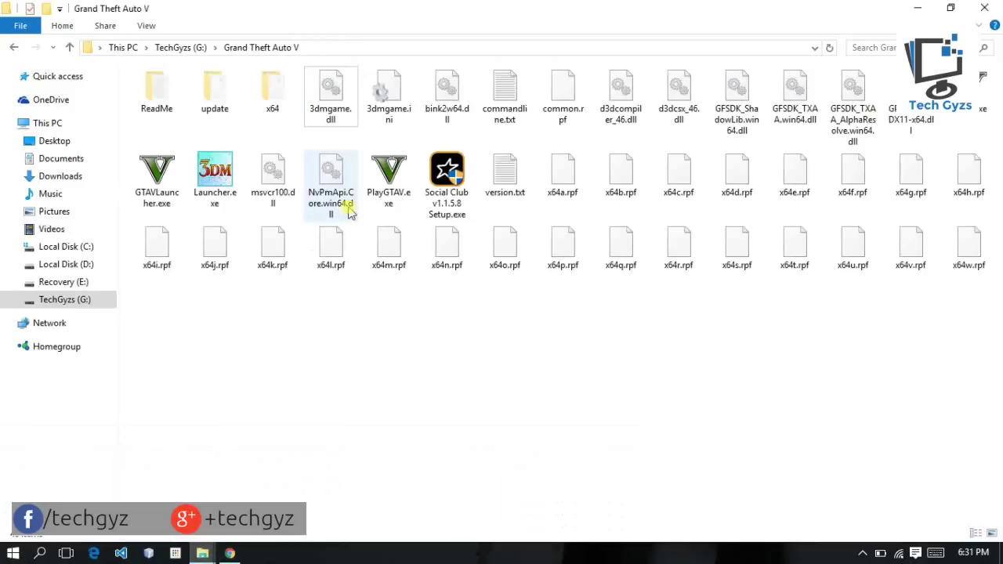
{"action": "right_click", "coordinate": [268, 289]}
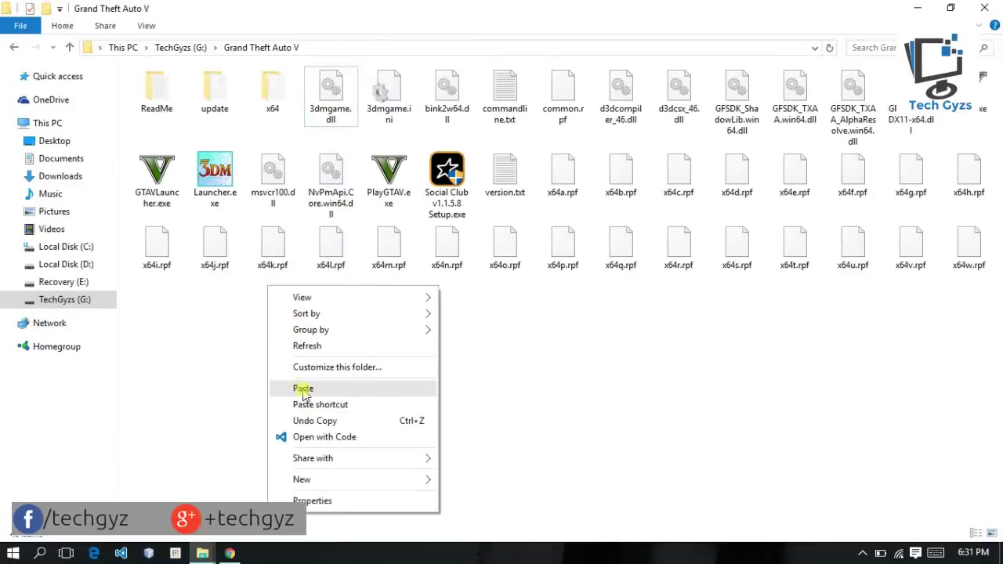
{"action": "left_click", "coordinate": [303, 387]}
{"action": "left_click", "coordinate": [451, 161]}
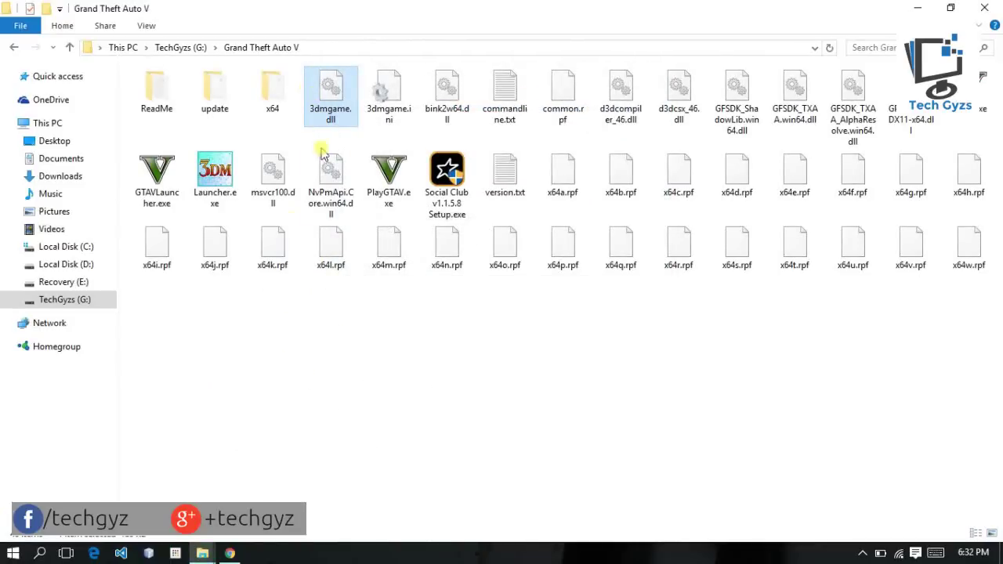
{"action": "left_click", "coordinate": [287, 349]}
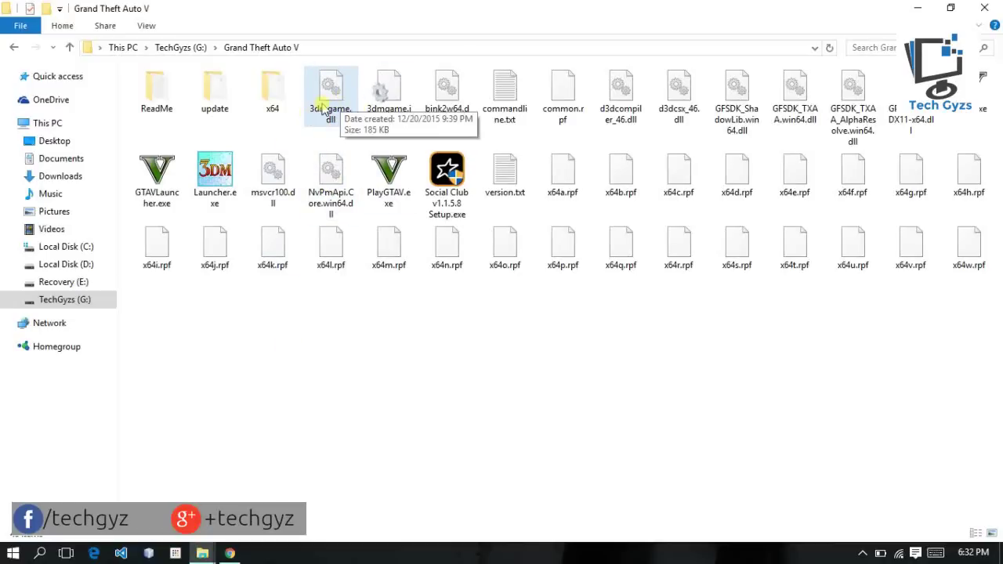
Check 3dmgame.dll in the game folder and in the GTA V Error fix By_TechGyzs folder, and return to the game folder.
{"action": "left_click", "coordinate": [324, 109]}
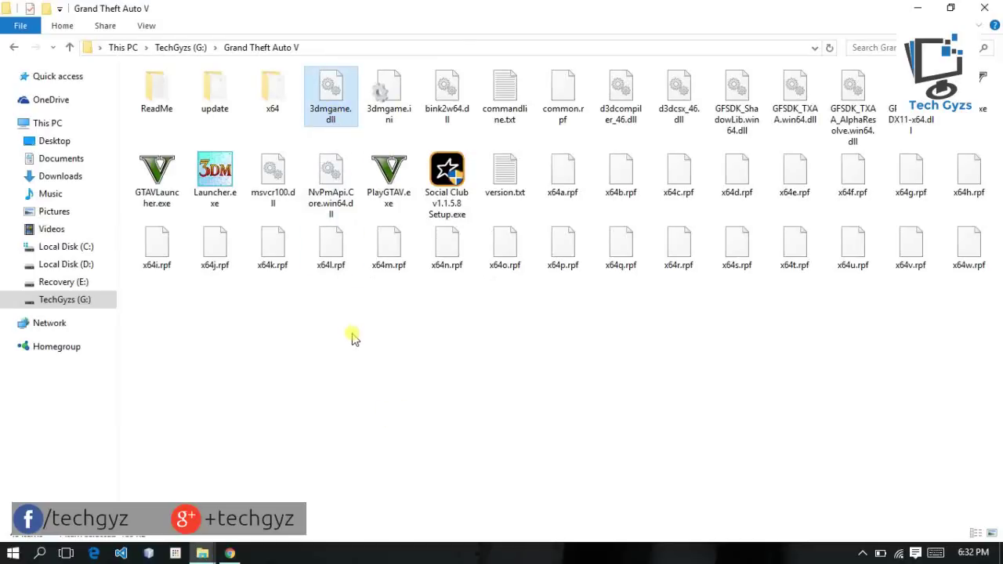
{"action": "left_click", "coordinate": [335, 116], "text": "ctrl"}
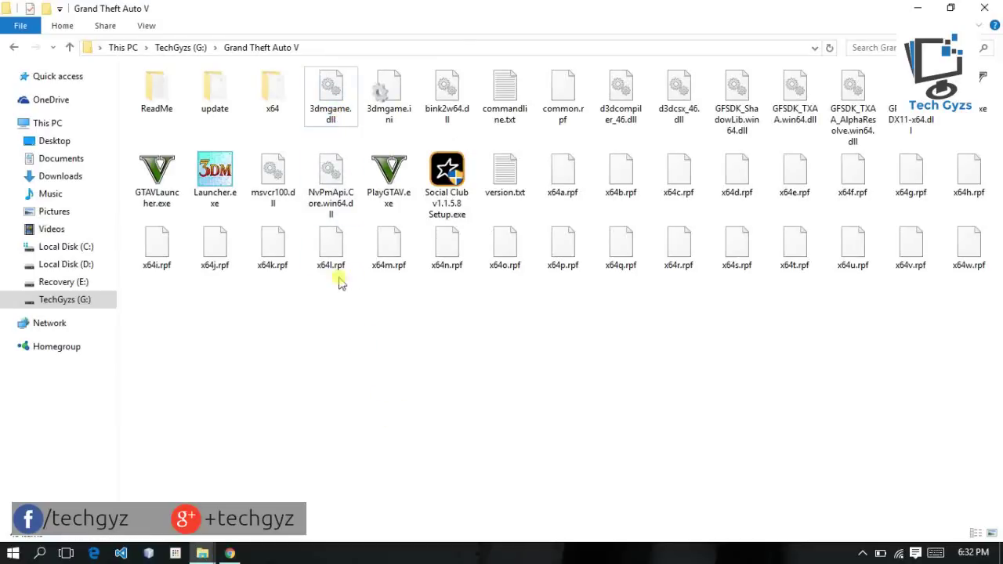
{"action": "mouse_move", "coordinate": [202, 553]}
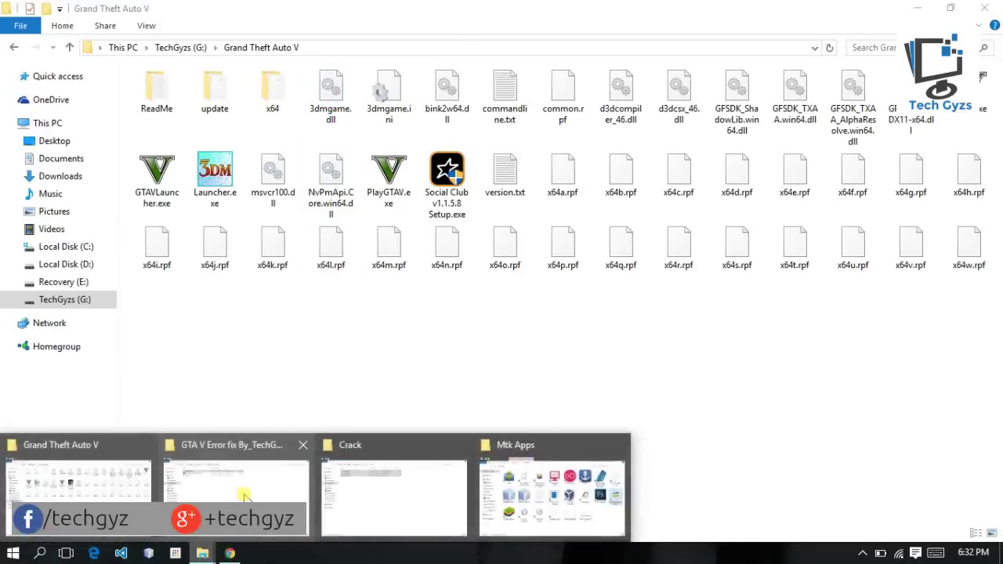
{"action": "left_click", "coordinate": [243, 495]}
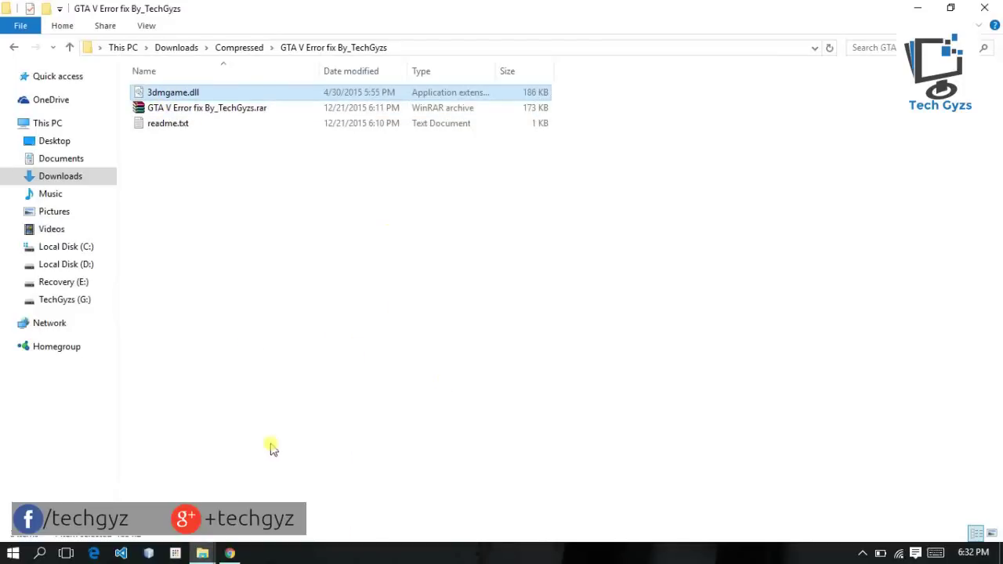
{"action": "mouse_move", "coordinate": [192, 555]}
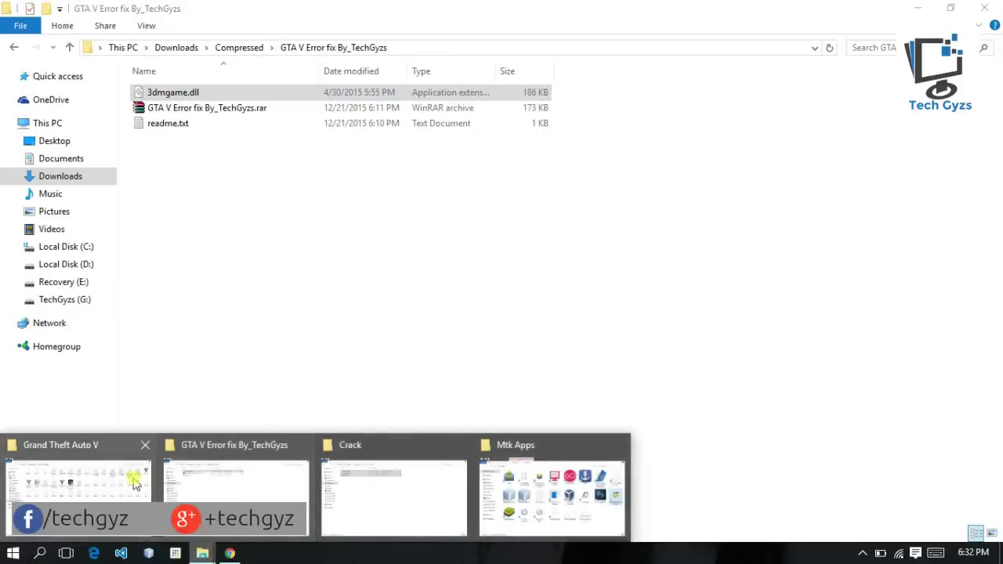
{"action": "left_click", "coordinate": [119, 477]}
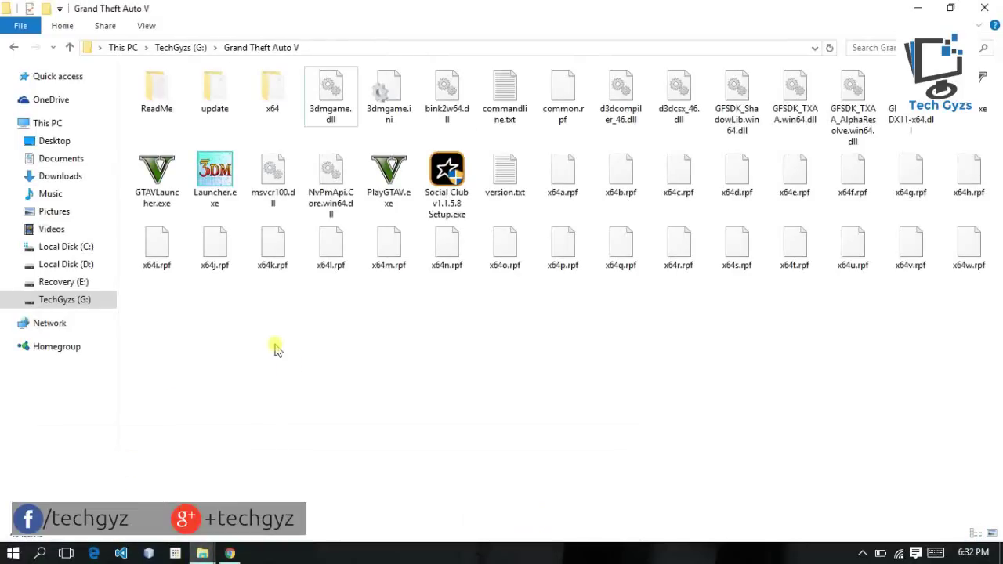
Start Grand Theft Auto V with Launcher.exe, load story mode and walk the character forward along the promenade.
{"action": "double_click", "coordinate": [208, 186]}
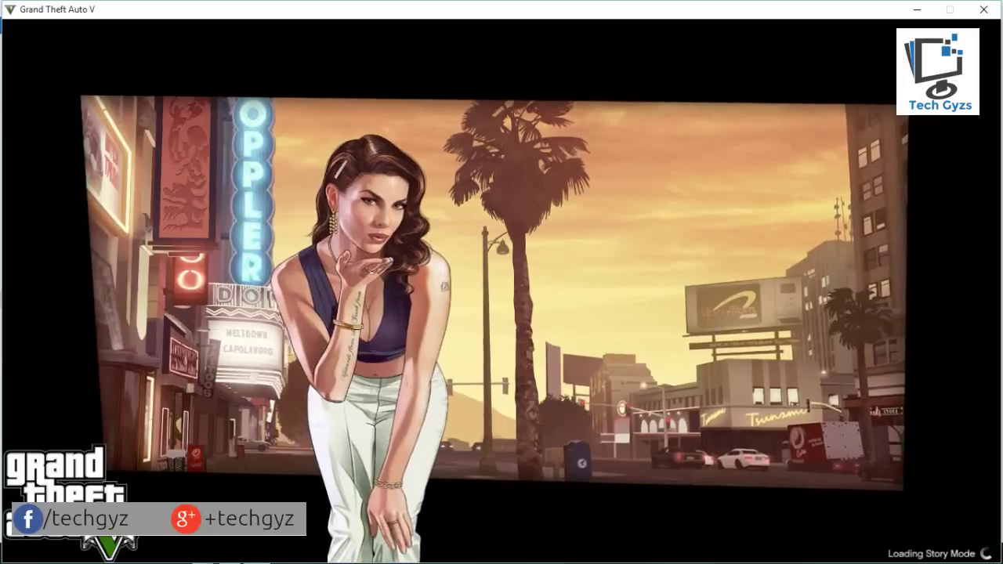
{"action": "key", "text": "XF86MonBrightnessUp"}
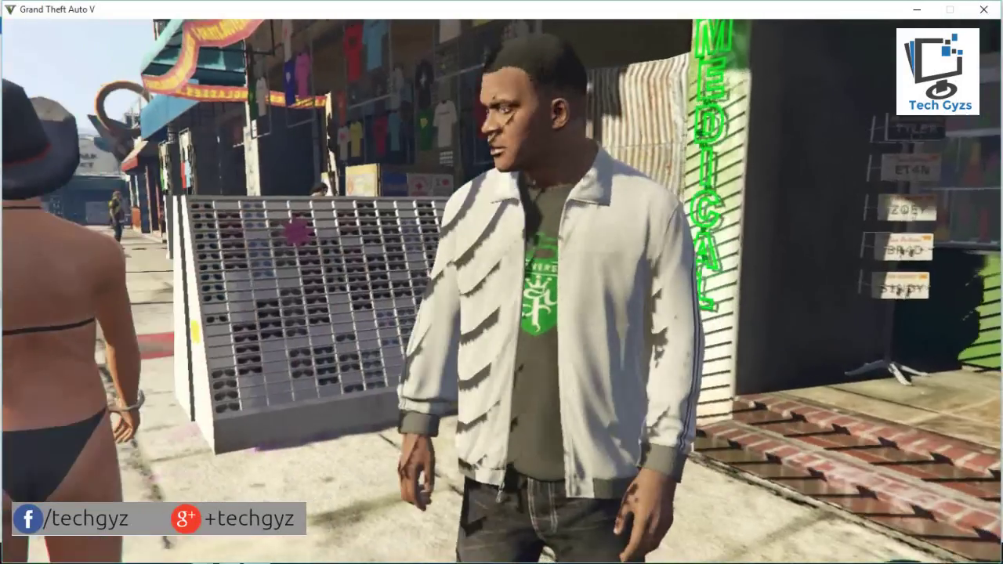
{"action": "key", "text": "w"}
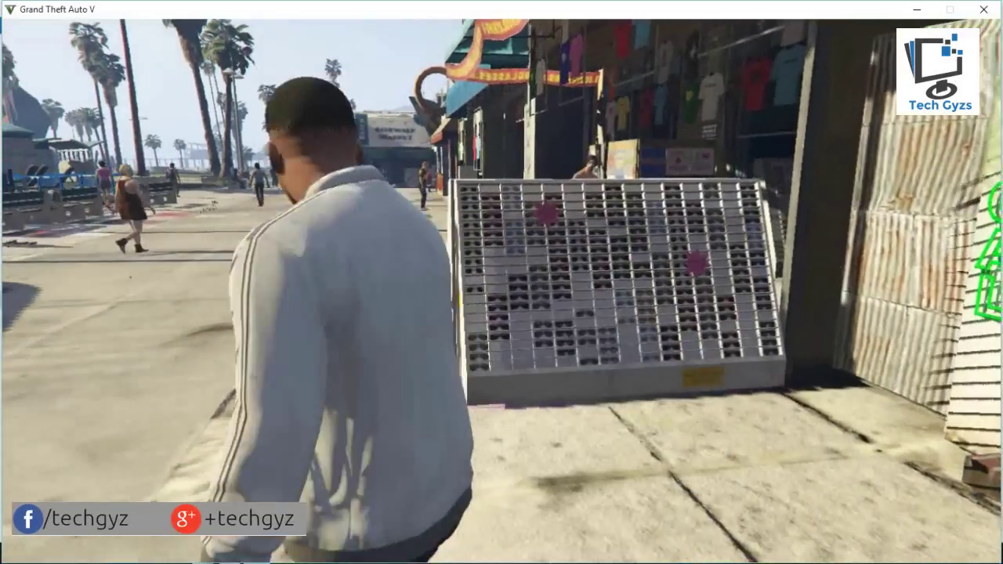
{"action": "key", "text": "w"}
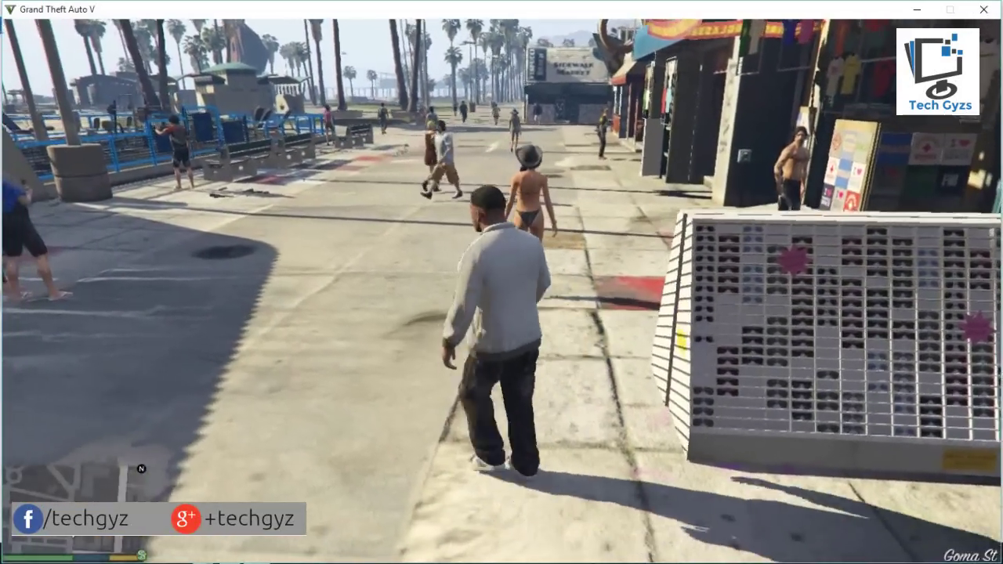